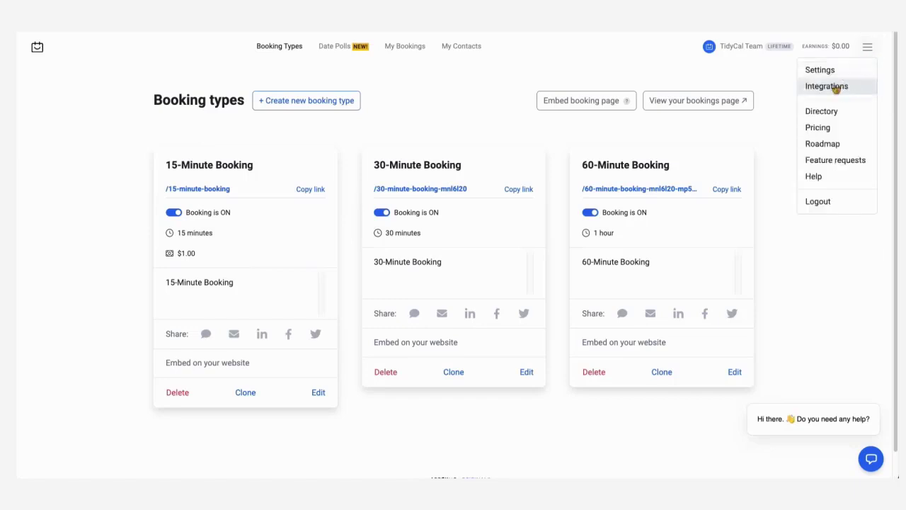
Open the integrations page and examine the connected calendar accounts, their reading settings and the primary calendar
{"action": "left_click", "coordinate": [833, 87]}
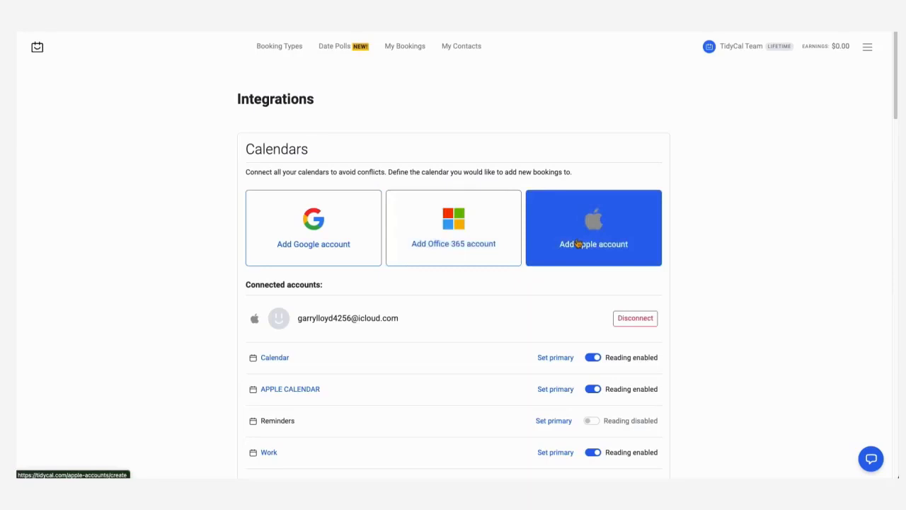
{"action": "scroll", "coordinate": [578, 244], "scroll_direction": "down", "scroll_amount": 2}
{"action": "scroll", "coordinate": [578, 244], "scroll_direction": "down", "scroll_amount": 3}
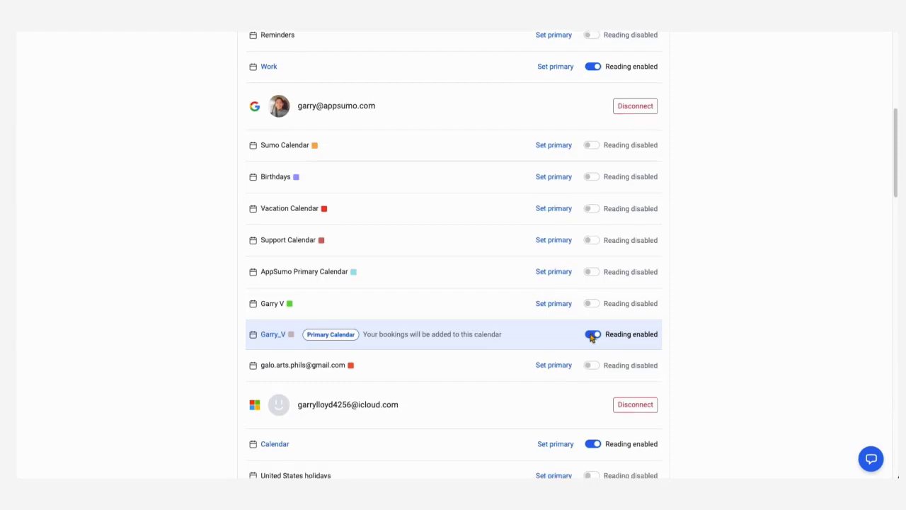
{"action": "scroll", "coordinate": [592, 338], "scroll_direction": "down", "scroll_amount": 1}
{"action": "scroll", "coordinate": [592, 338], "scroll_direction": "up", "scroll_amount": 1}
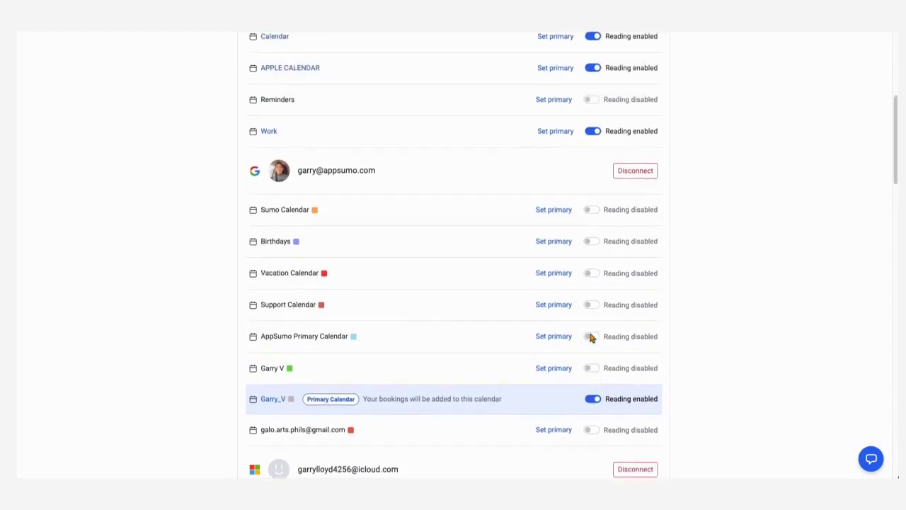
{"action": "scroll", "coordinate": [592, 338], "scroll_direction": "up", "scroll_amount": 3}
{"action": "scroll", "coordinate": [598, 332], "scroll_direction": "down", "scroll_amount": 6}
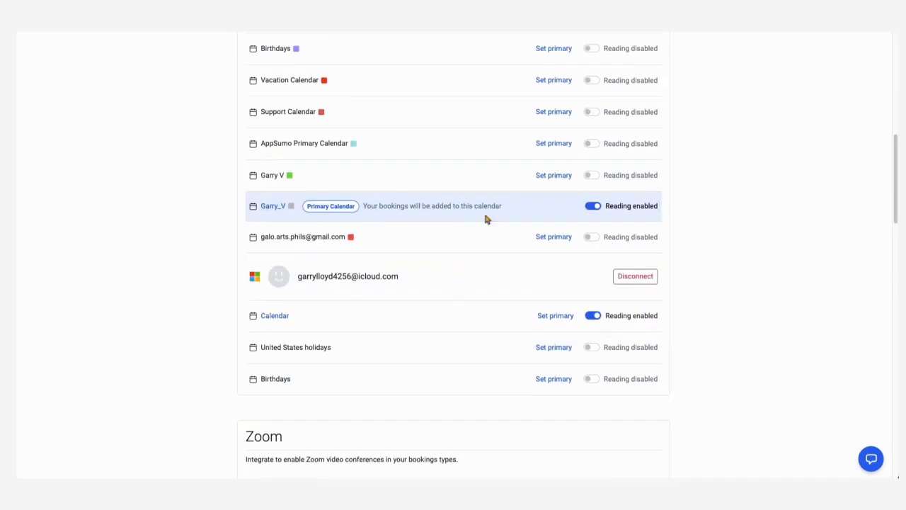
{"action": "left_click", "coordinate": [592, 206]}
{"action": "left_click", "coordinate": [591, 208]}
Look through the remaining integrations, including Zoom, payment platforms, Zapier automations and the API
{"action": "scroll", "coordinate": [541, 307], "scroll_direction": "down", "scroll_amount": 5}
{"action": "left_click", "coordinate": [274, 341]}
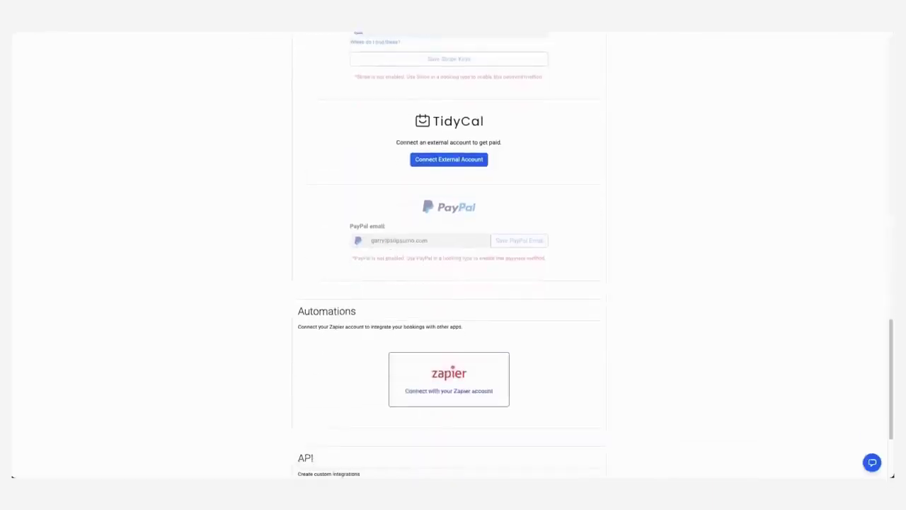
{"action": "scroll", "coordinate": [462, 239], "scroll_direction": "down", "scroll_amount": 3}
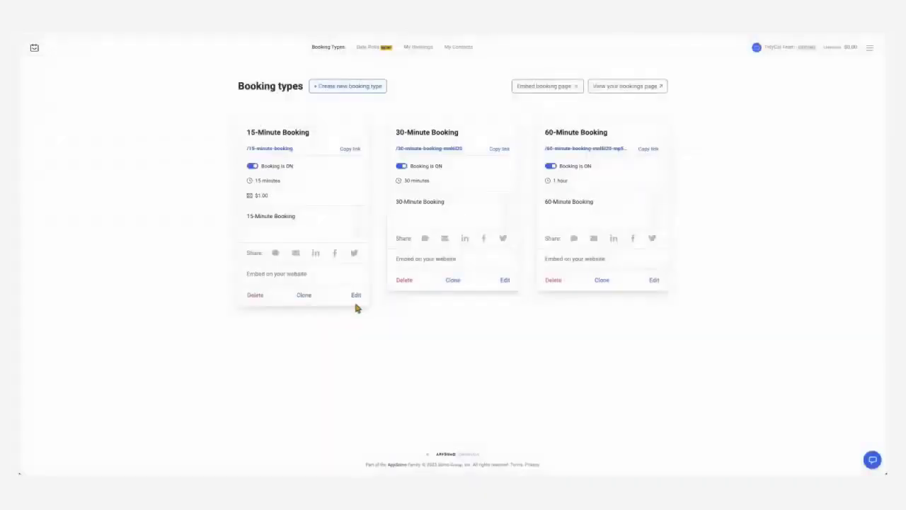
Open the 15-Minute Booking type for editing and review its title help, URL, description, duration and weekly availability
{"action": "left_click", "coordinate": [359, 297]}
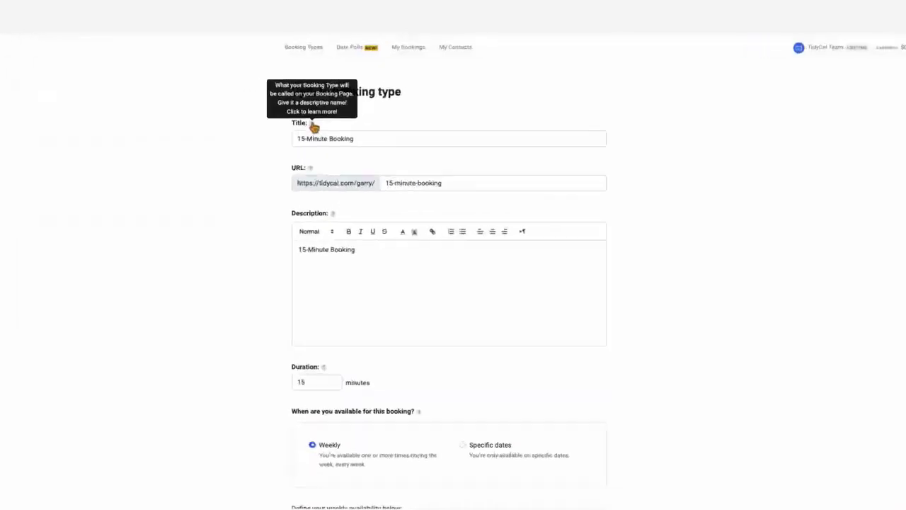
{"action": "left_click", "coordinate": [313, 124]}
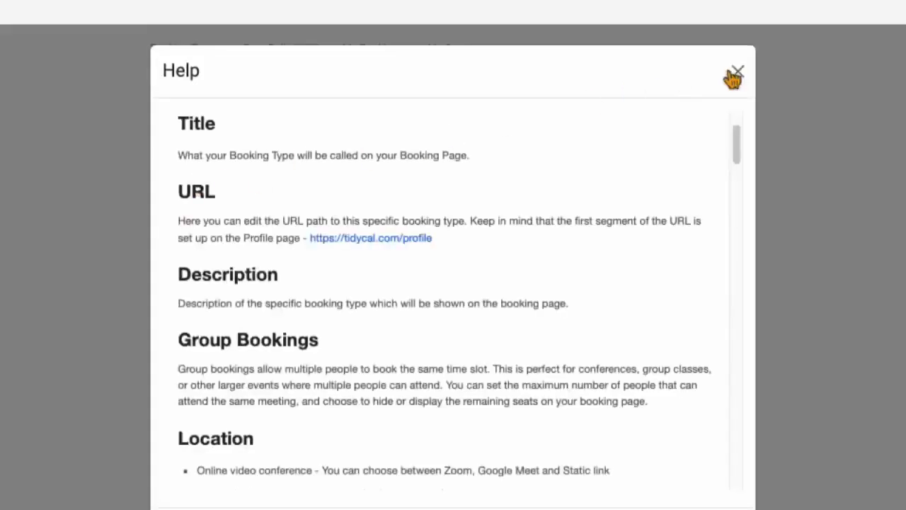
{"action": "left_click", "coordinate": [737, 74]}
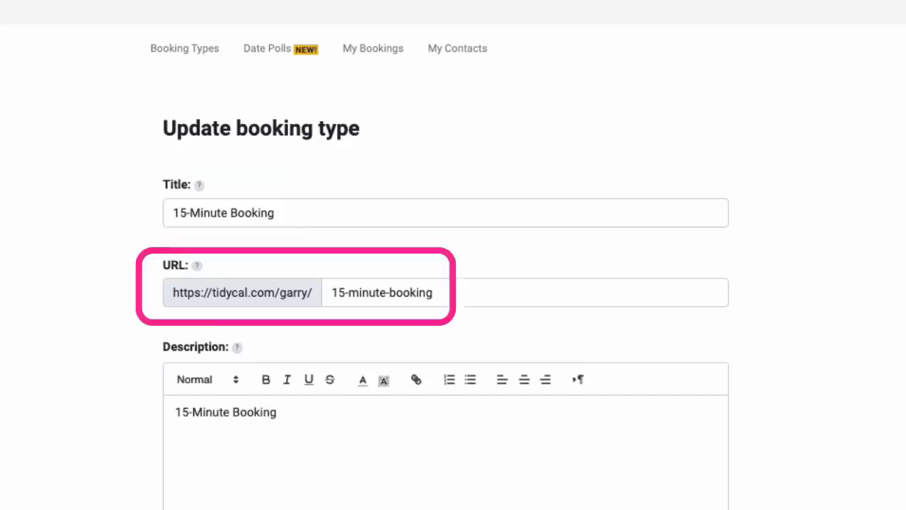
{"action": "scroll", "coordinate": [446, 284], "scroll_direction": "down", "scroll_amount": 1}
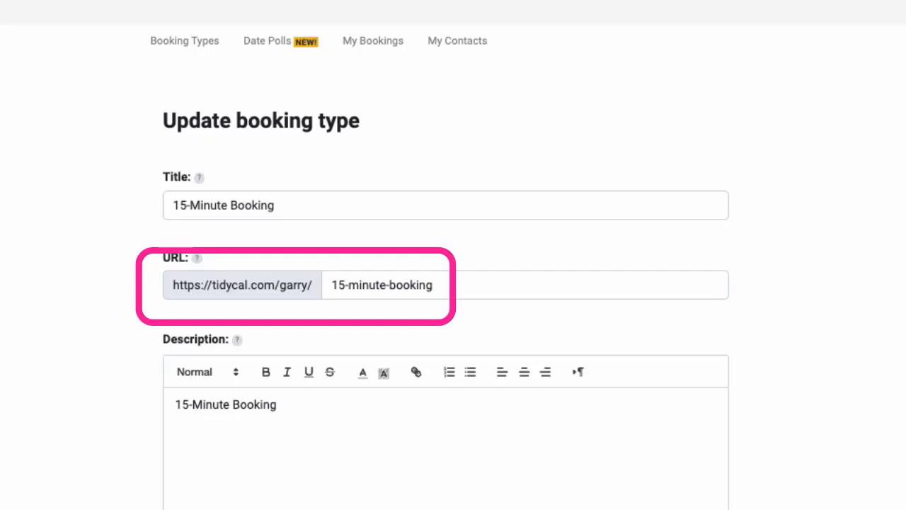
{"action": "scroll", "coordinate": [446, 283], "scroll_direction": "down", "scroll_amount": 2}
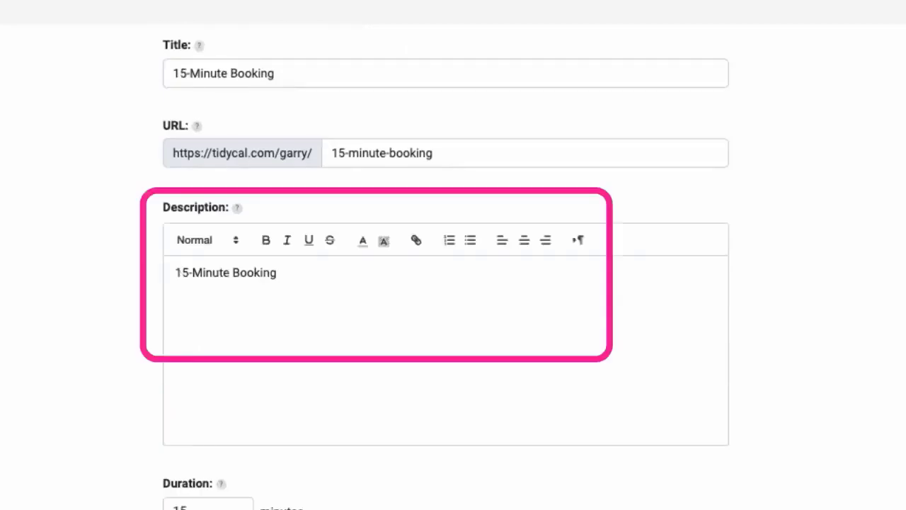
{"action": "scroll", "coordinate": [446, 283], "scroll_direction": "down", "scroll_amount": 4}
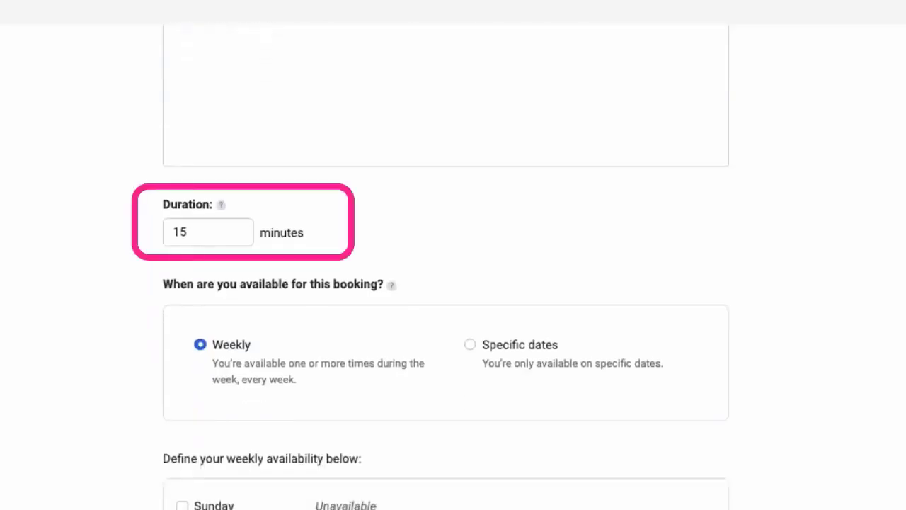
{"action": "scroll", "coordinate": [446, 283], "scroll_direction": "down", "scroll_amount": 3}
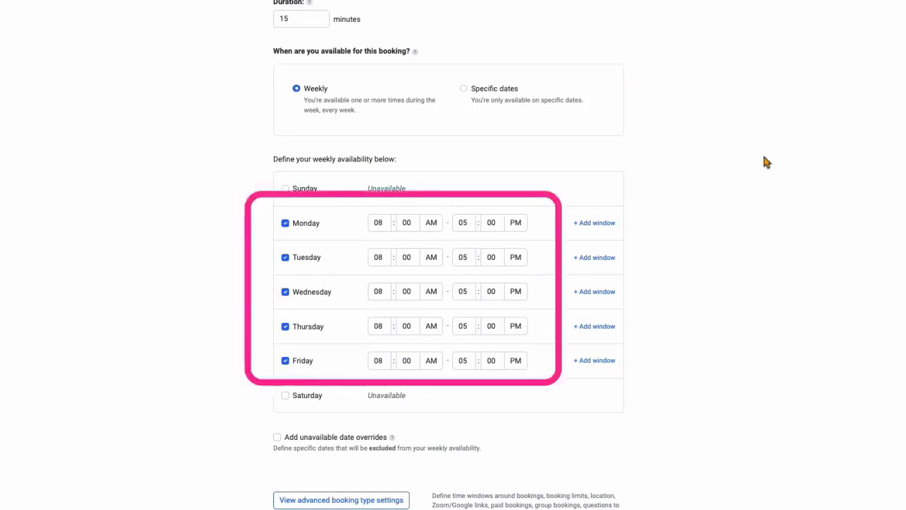
Try specific-date availability with one additional date, and return the booking to weekly availability
{"action": "left_click", "coordinate": [464, 88]}
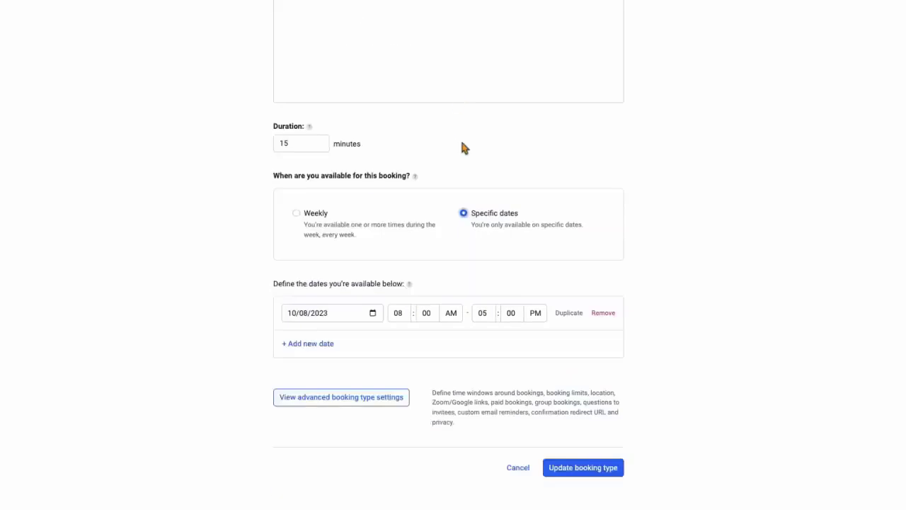
{"action": "left_click", "coordinate": [322, 347]}
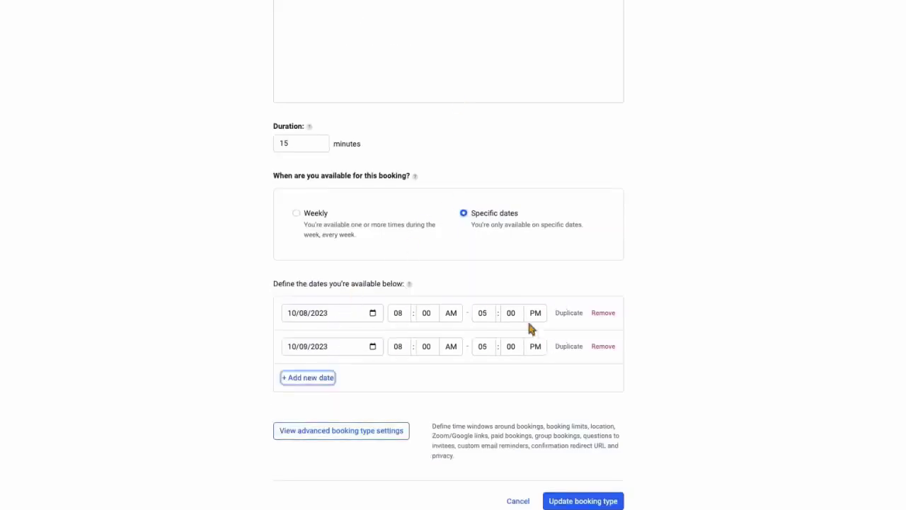
{"action": "left_click", "coordinate": [297, 214]}
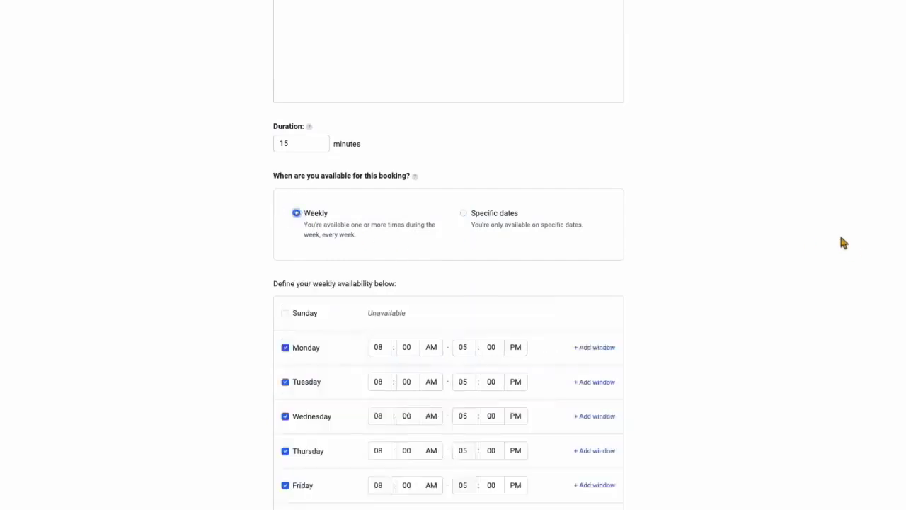
Add a second time window to Friday in the weekly availability
{"action": "scroll", "coordinate": [843, 243], "scroll_direction": "down", "scroll_amount": 3}
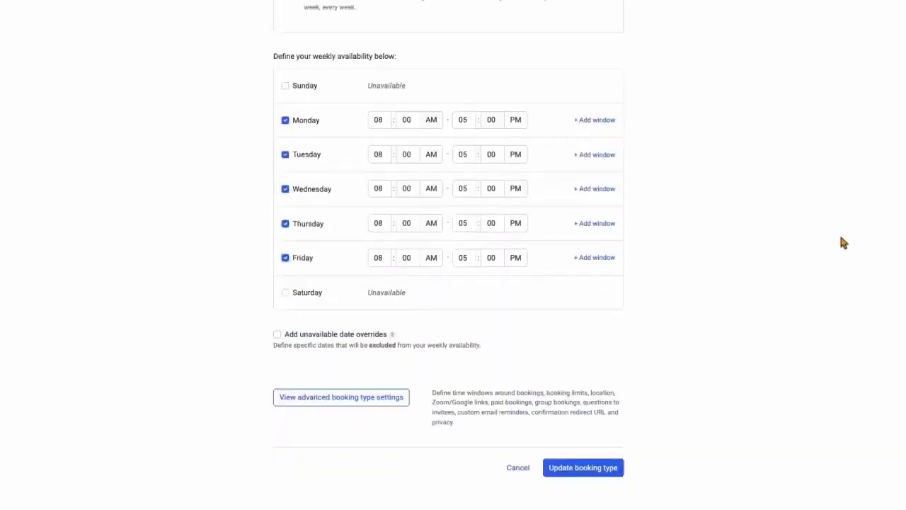
{"action": "left_click", "coordinate": [595, 258]}
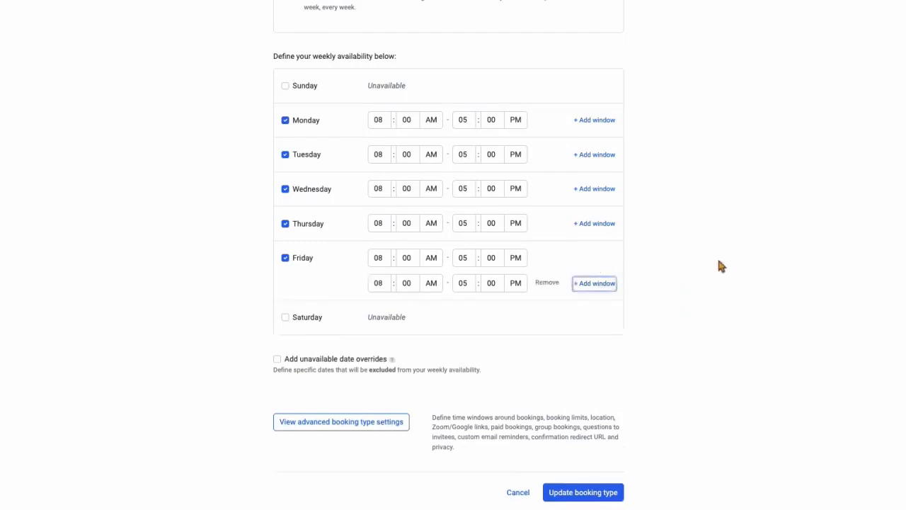
{"action": "scroll", "coordinate": [720, 267], "scroll_direction": "down", "scroll_amount": 1}
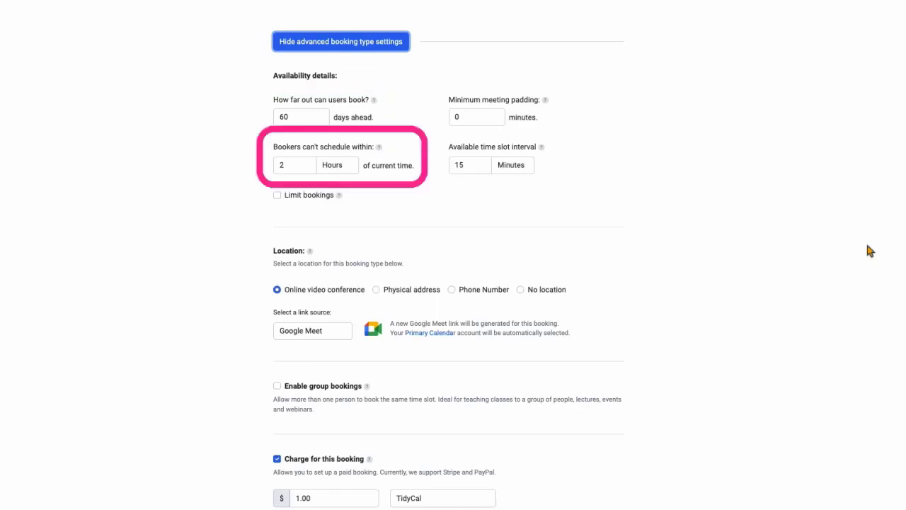
In the advanced settings, check the units for the minimum scheduling notice and limit bookings to 1 per day
{"action": "left_click", "coordinate": [334, 170]}
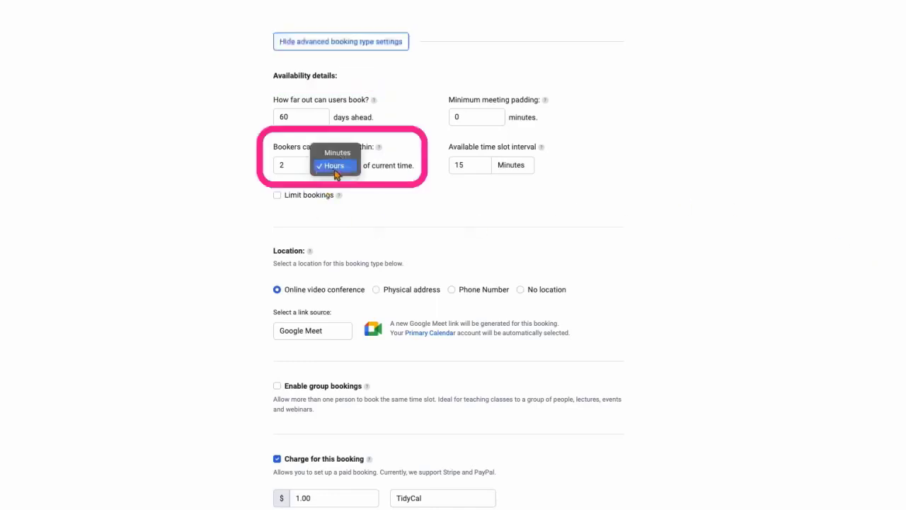
{"action": "left_click", "coordinate": [407, 195]}
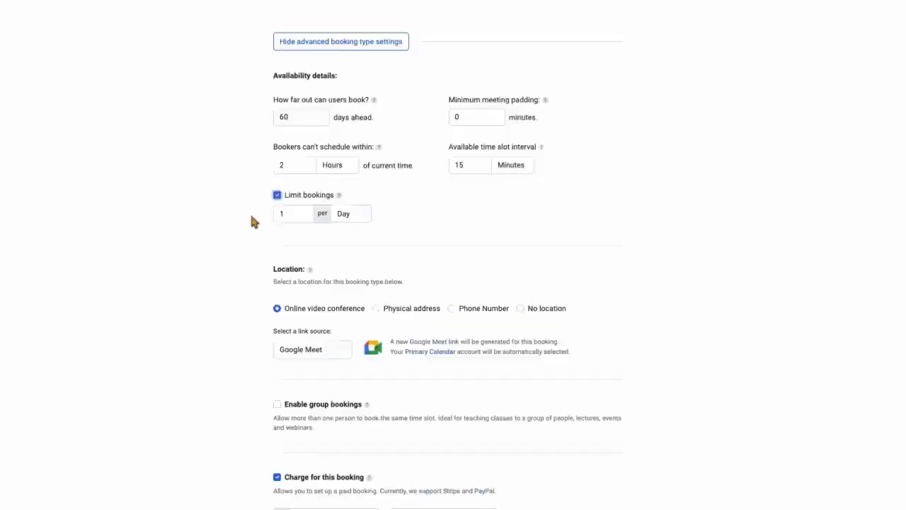
{"action": "left_click", "coordinate": [355, 216]}
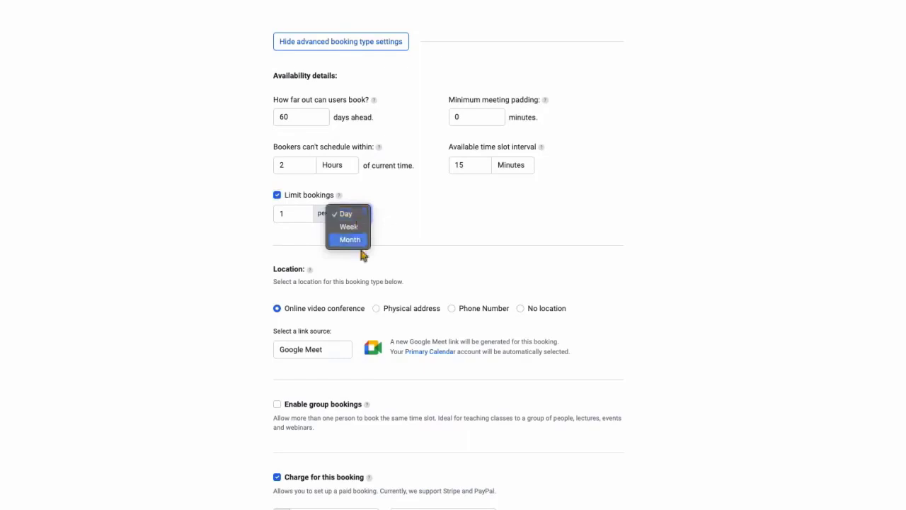
{"action": "left_click", "coordinate": [456, 217]}
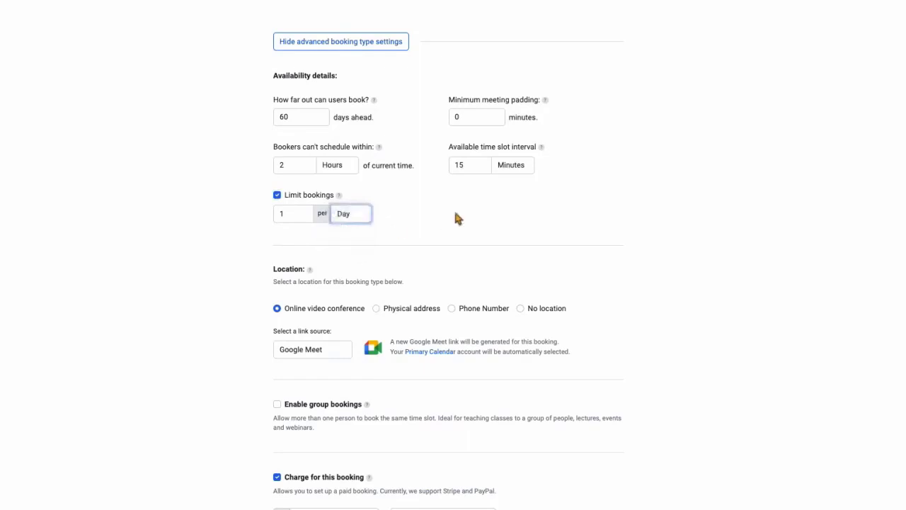
Explore the video link sources, physical address and phone number options, and set the booking location to No location
{"action": "scroll", "coordinate": [456, 218], "scroll_direction": "down", "scroll_amount": 3}
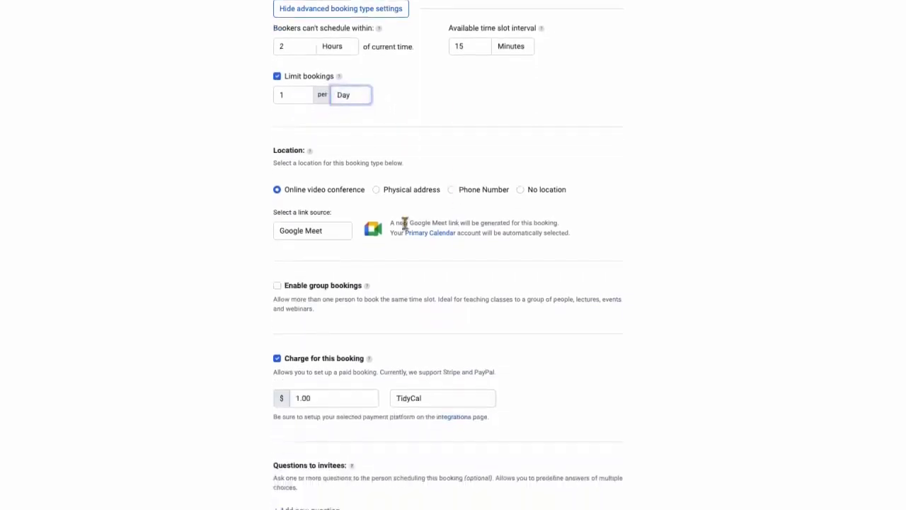
{"action": "left_click", "coordinate": [327, 241]}
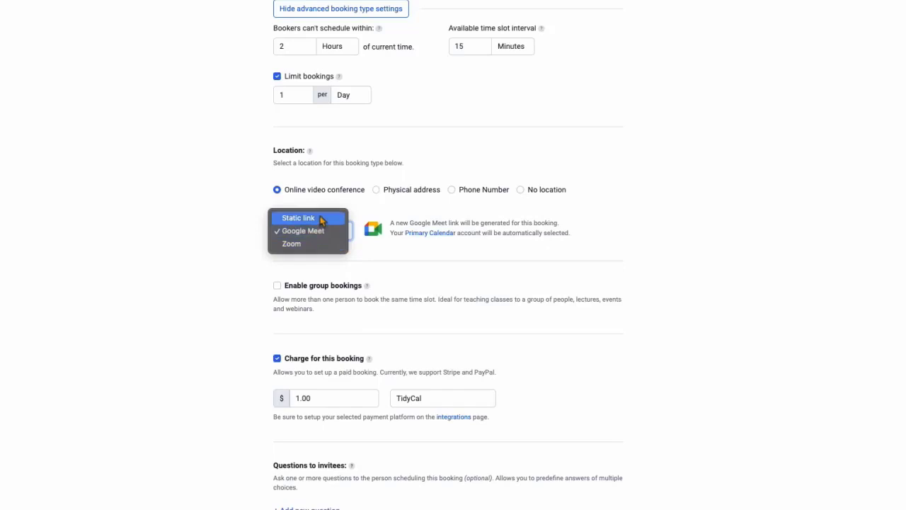
{"action": "left_click", "coordinate": [378, 192]}
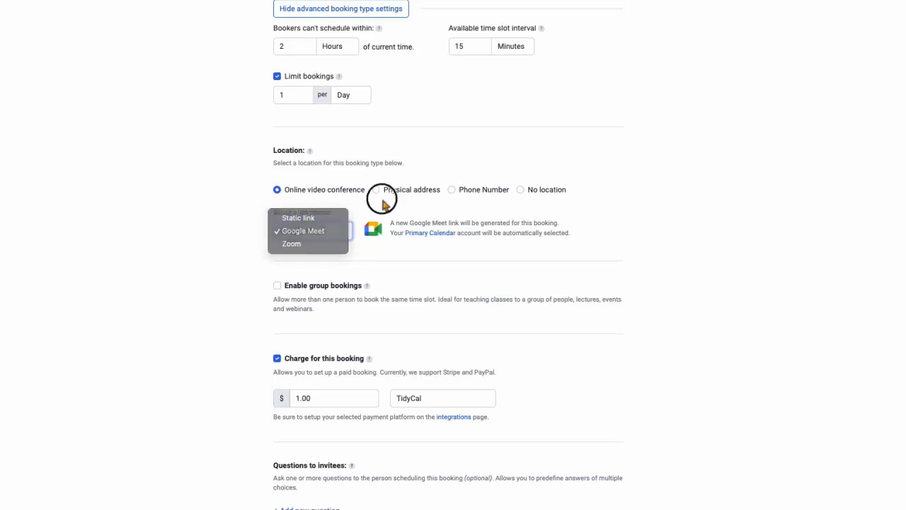
{"action": "left_click", "coordinate": [377, 190]}
{"action": "left_click", "coordinate": [406, 233]}
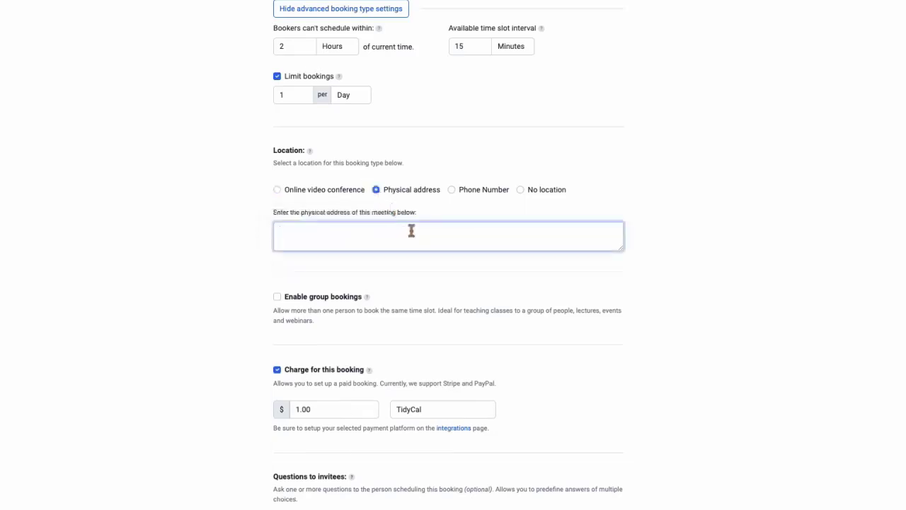
{"action": "left_click", "coordinate": [451, 192]}
{"action": "left_click", "coordinate": [406, 237]}
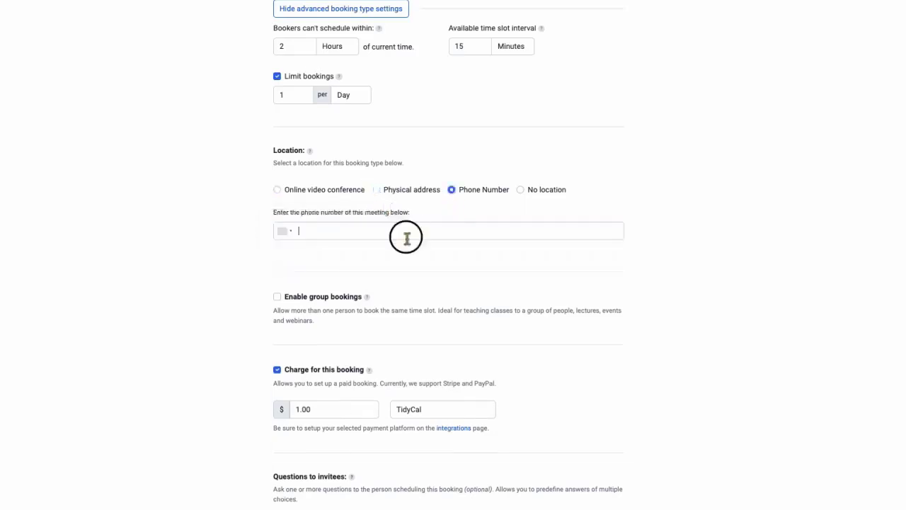
{"action": "left_click", "coordinate": [521, 191]}
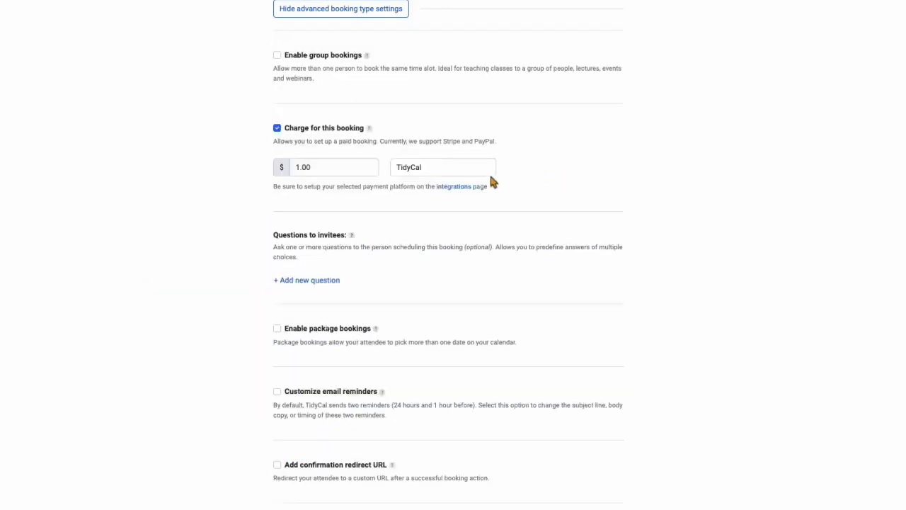
Check which payment platforms can be chosen for the booking charge
{"action": "left_click", "coordinate": [487, 172]}
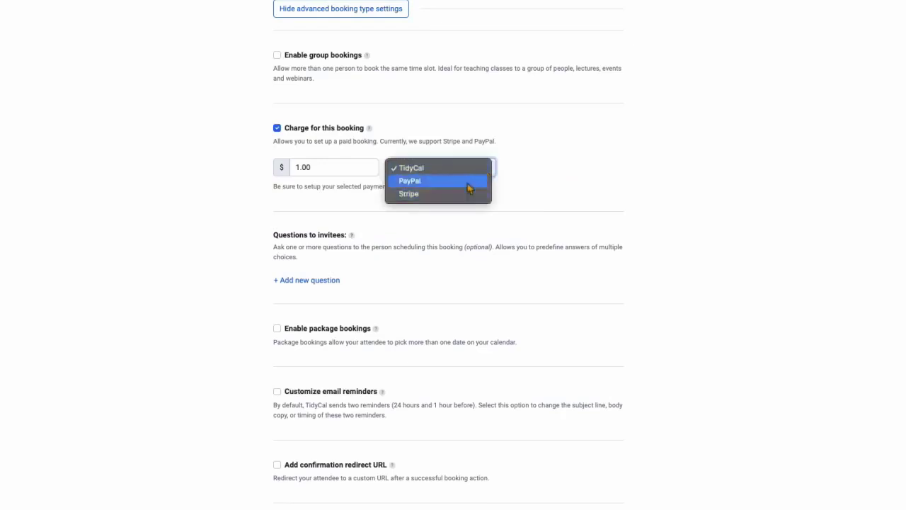
{"action": "left_click", "coordinate": [570, 170]}
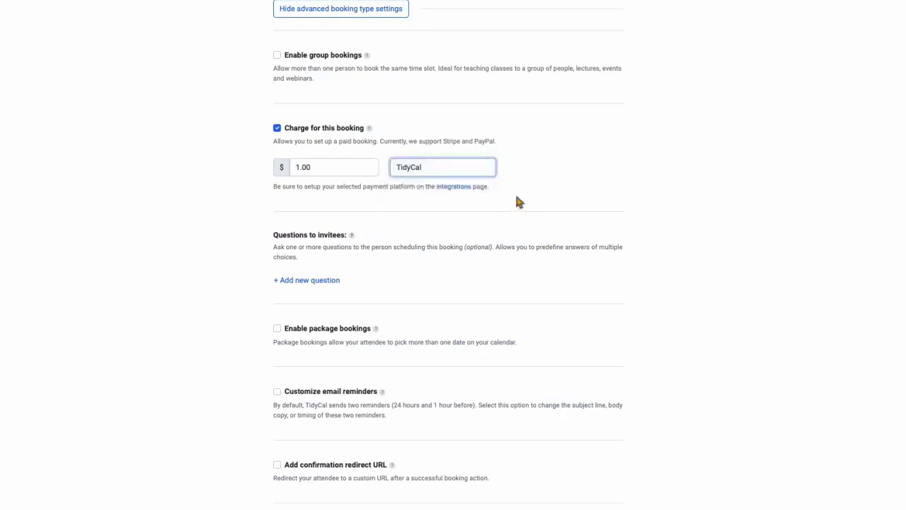
Add a new question to invitees with the Short text answer type and make it required
{"action": "left_click", "coordinate": [336, 281]}
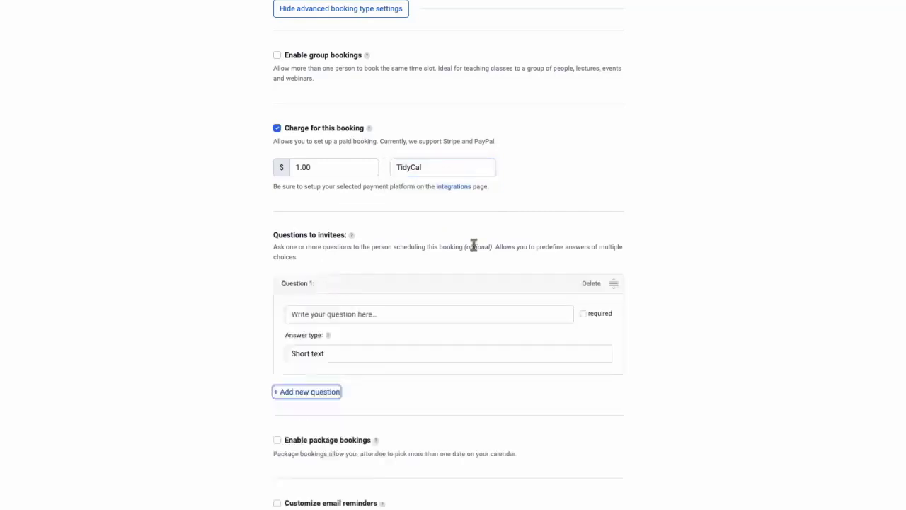
{"action": "scroll", "coordinate": [473, 245], "scroll_direction": "down", "scroll_amount": 4}
{"action": "scroll", "coordinate": [476, 250], "scroll_direction": "up", "scroll_amount": 1}
{"action": "scroll", "coordinate": [478, 249], "scroll_direction": "up", "scroll_amount": 1}
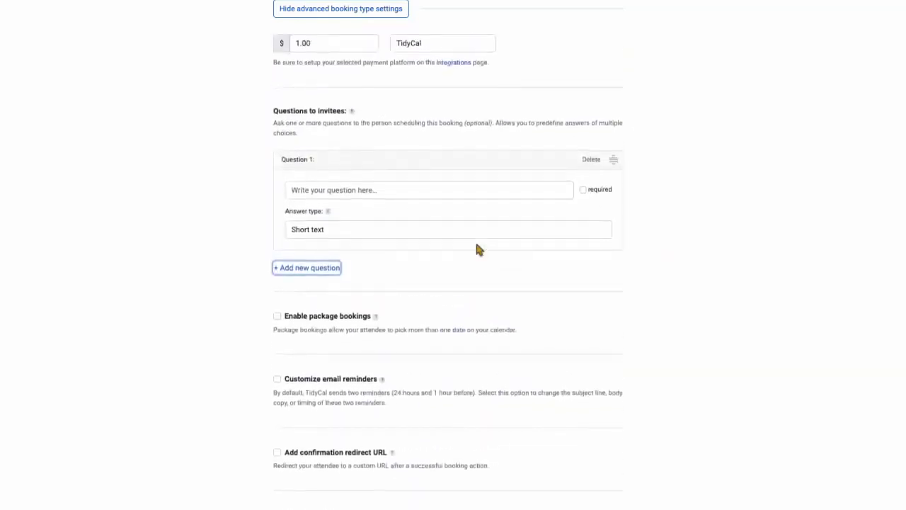
{"action": "left_click", "coordinate": [405, 231]}
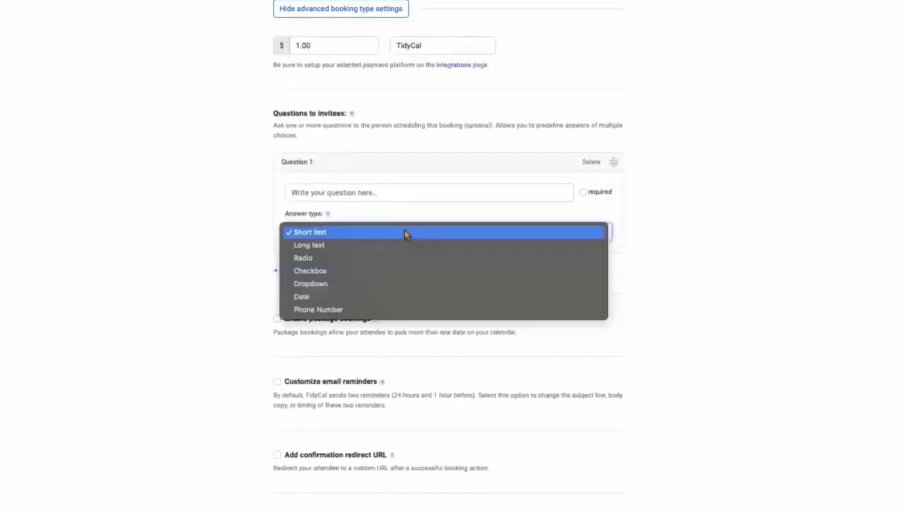
{"action": "left_click", "coordinate": [464, 212]}
{"action": "left_click", "coordinate": [583, 192]}
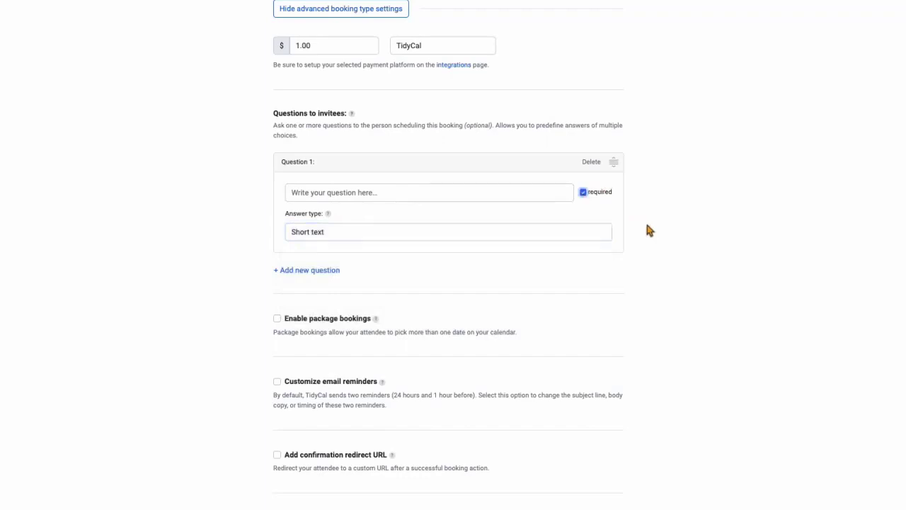
Enable package bookings and turn on customized email reminders for this booking type
{"action": "scroll", "coordinate": [651, 226], "scroll_direction": "down", "scroll_amount": 2}
{"action": "scroll", "coordinate": [650, 231], "scroll_direction": "down", "scroll_amount": 1}
{"action": "left_click", "coordinate": [277, 146]}
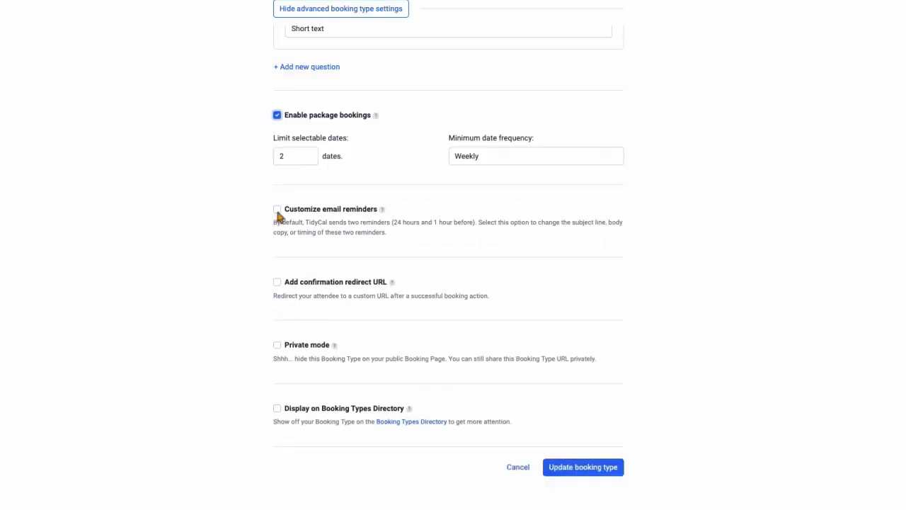
{"action": "left_click", "coordinate": [277, 211]}
{"action": "scroll", "coordinate": [504, 199], "scroll_direction": "down", "scroll_amount": 3}
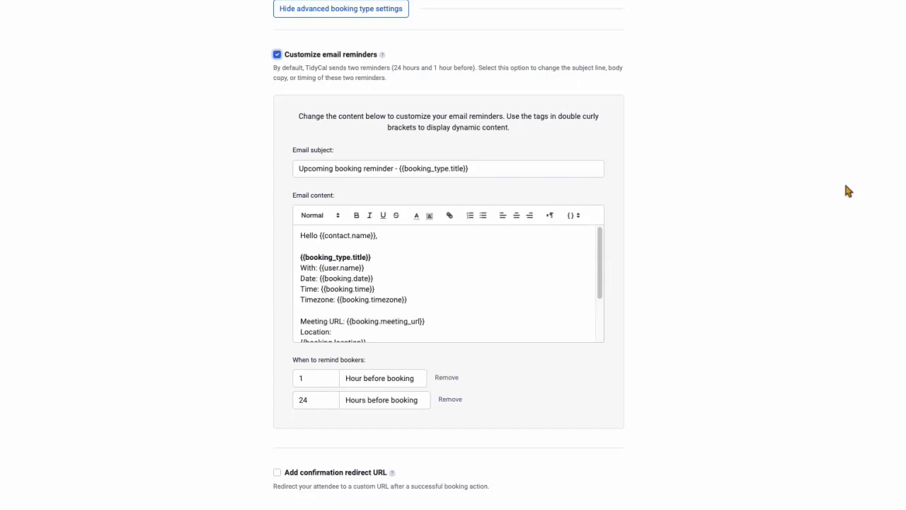
Turn on the confirmation redirect URL option and private mode
{"action": "scroll", "coordinate": [846, 191], "scroll_direction": "down", "scroll_amount": 3}
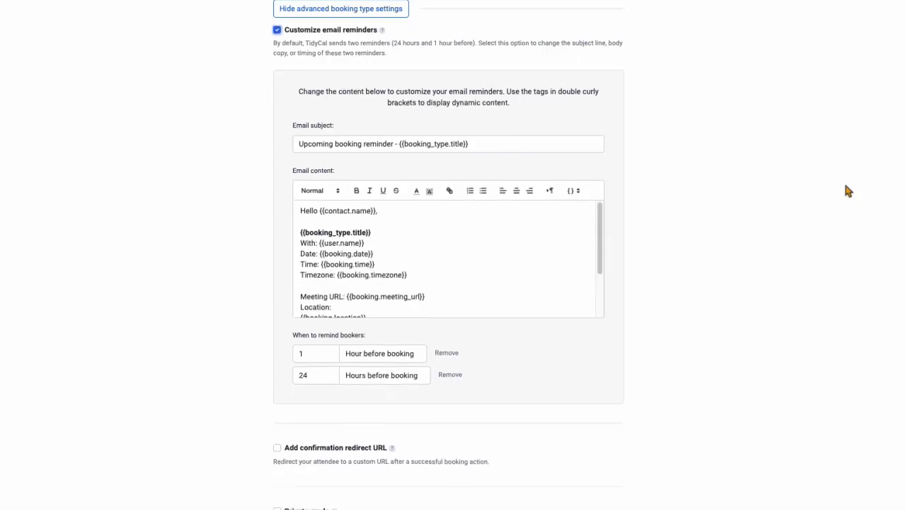
{"action": "left_click", "coordinate": [277, 282]}
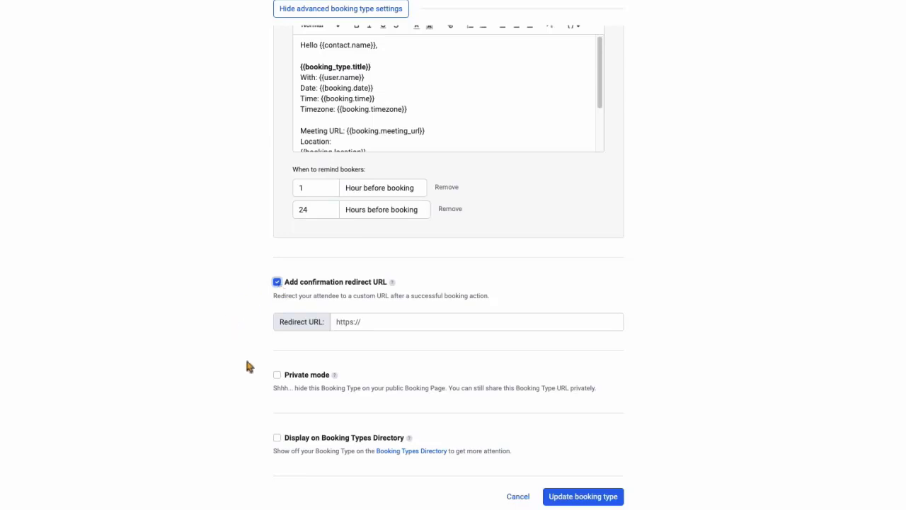
{"action": "left_click", "coordinate": [277, 376]}
Enable display on the Booking Types Directory and check which categories can be chosen for it
{"action": "left_click", "coordinate": [277, 437]}
{"action": "scroll", "coordinate": [427, 372], "scroll_direction": "down", "scroll_amount": 2}
{"action": "left_click", "coordinate": [611, 356]}
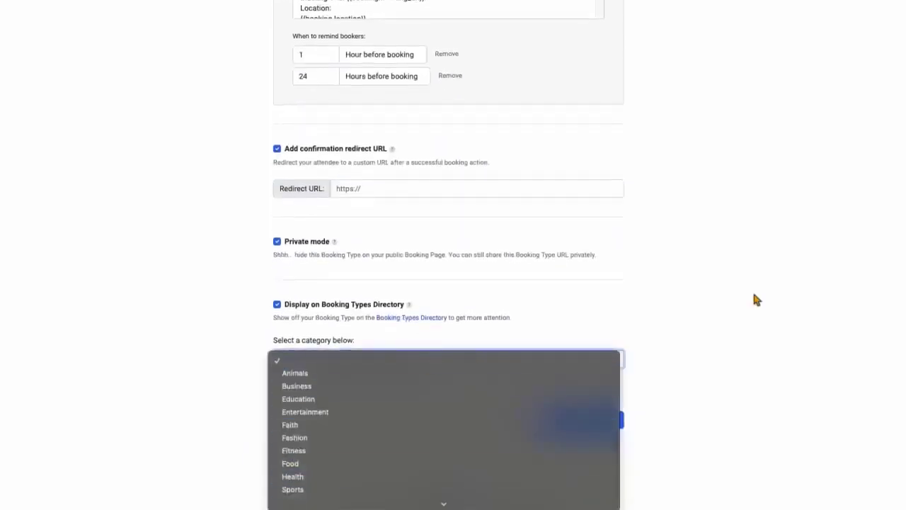
{"action": "left_click", "coordinate": [729, 341]}
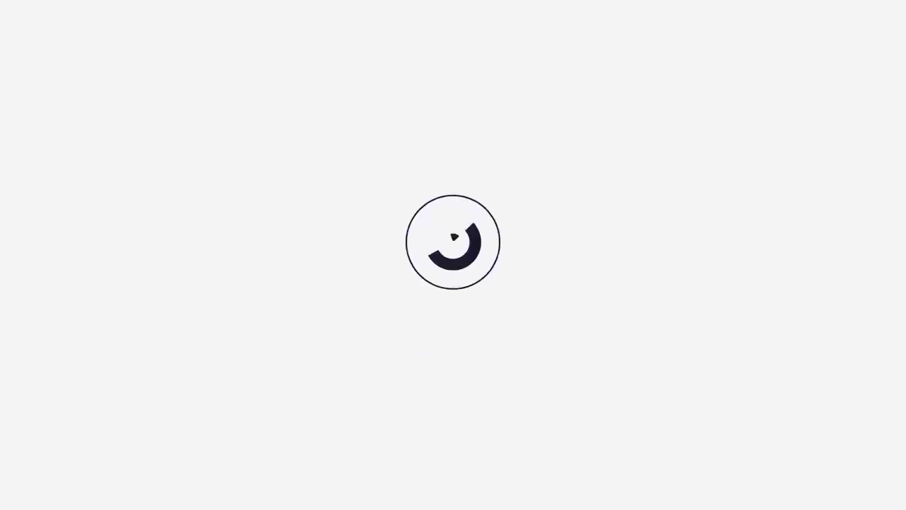